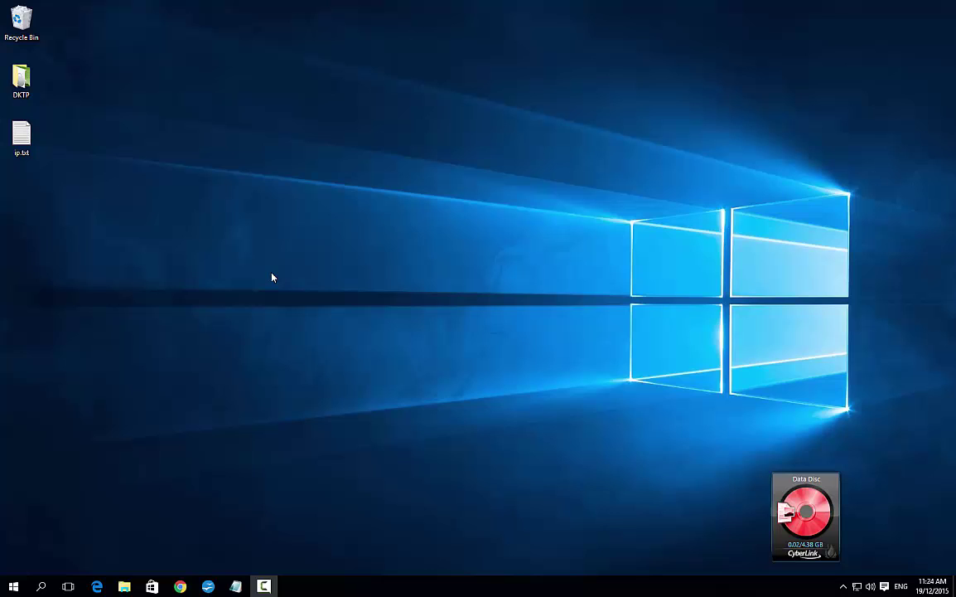
Open File Explorer and browse into C:\Windows\System32.
click(125, 585)
double_click(340, 245)
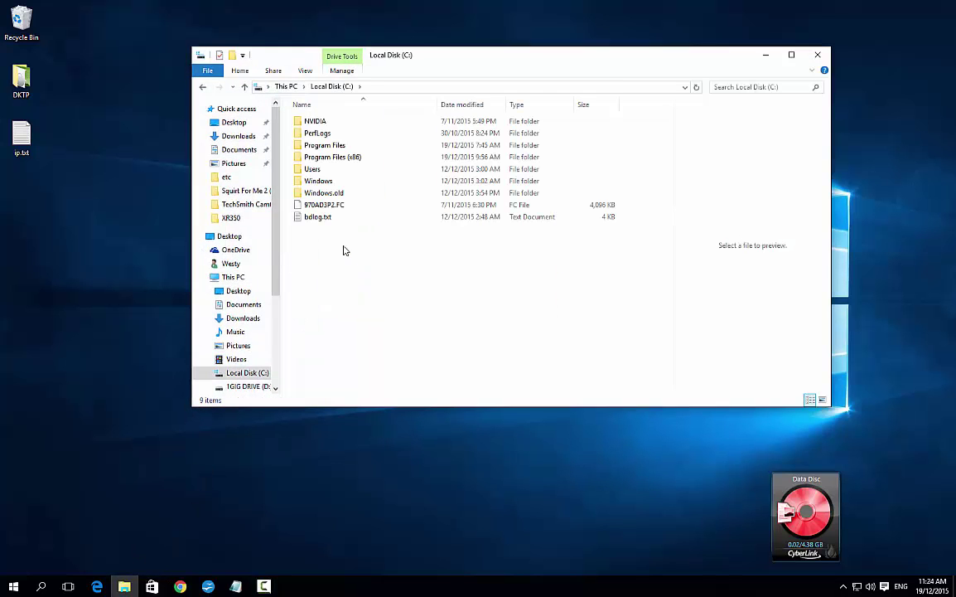
key(w)
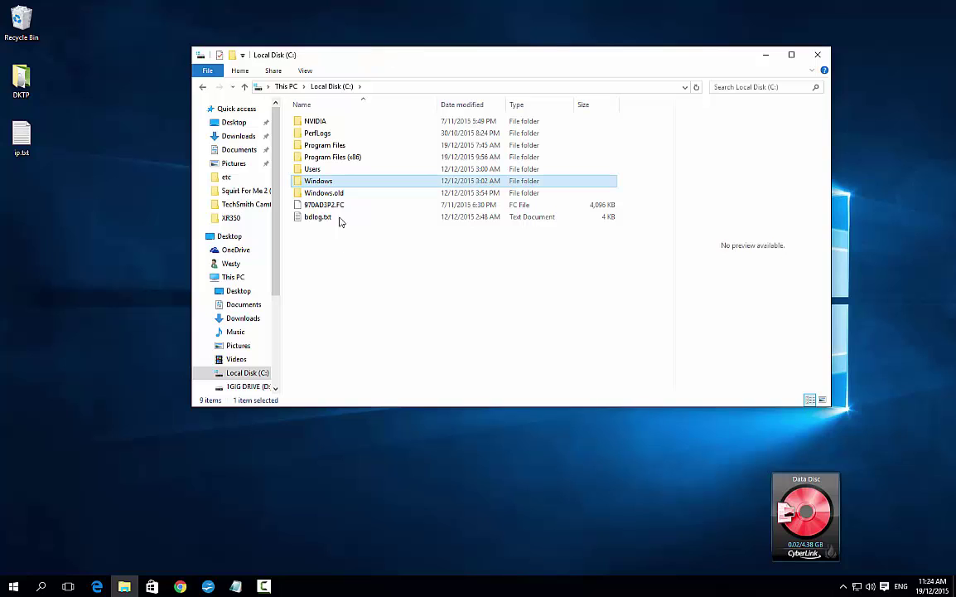
double_click(334, 184)
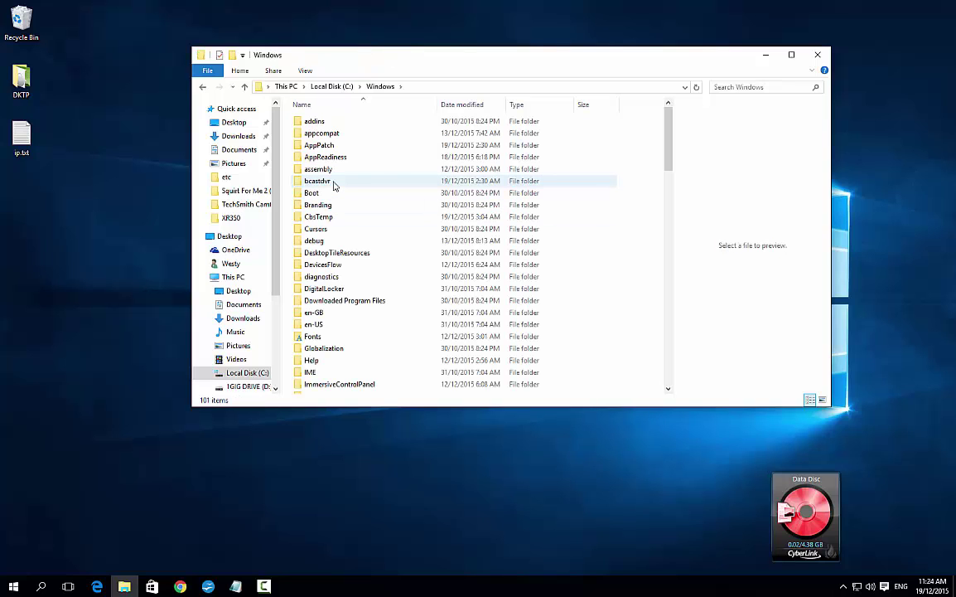
key(s)
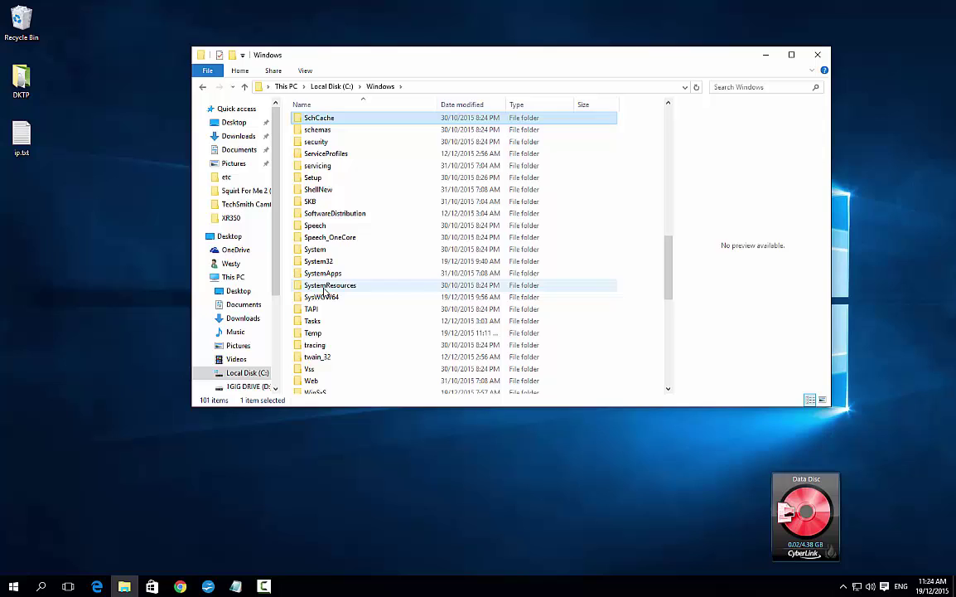
double_click(320, 260)
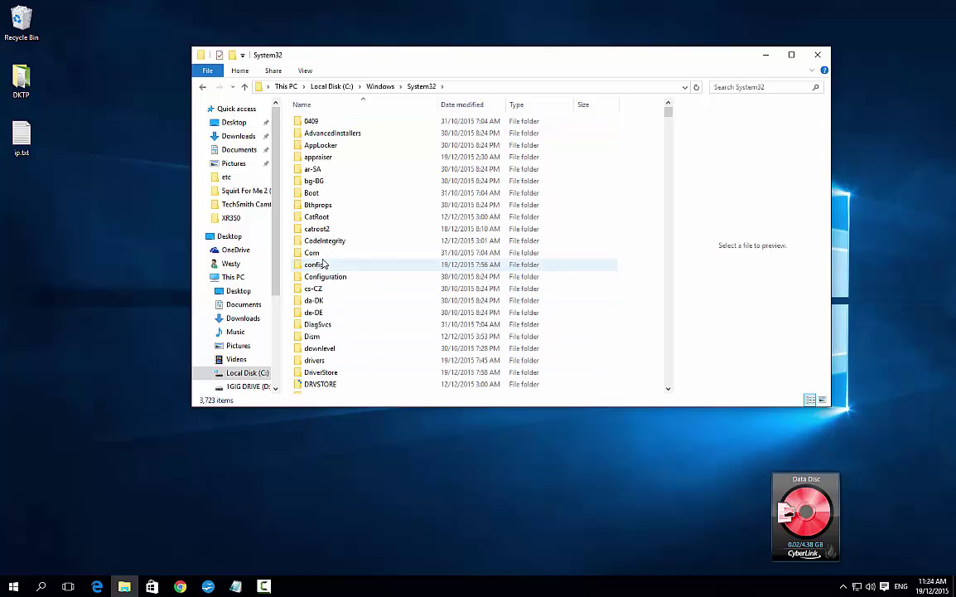
Open the drivers\etc folder and select the hosts file.
key(d)
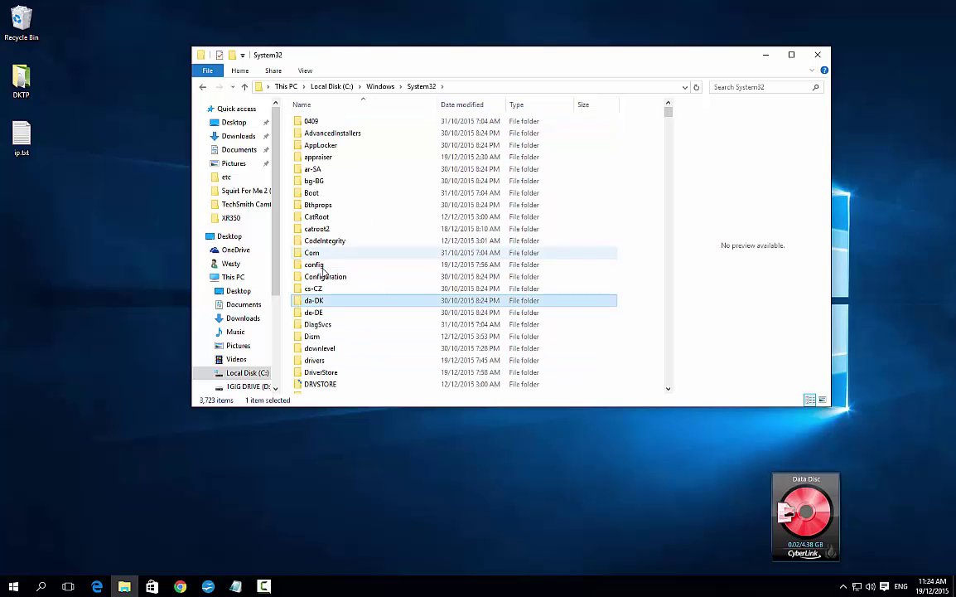
click(319, 360)
double_click(324, 362)
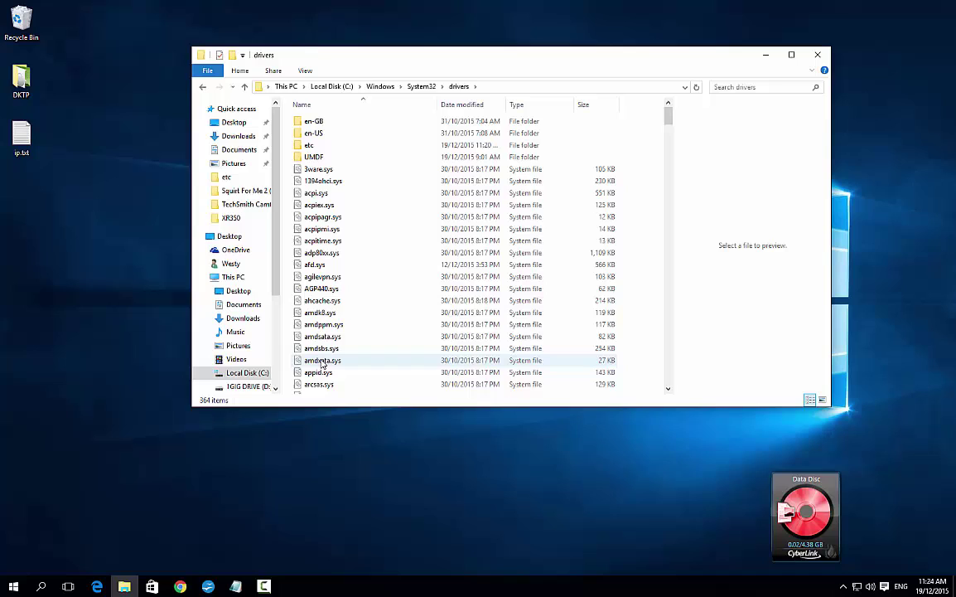
click(310, 147)
double_click(309, 147)
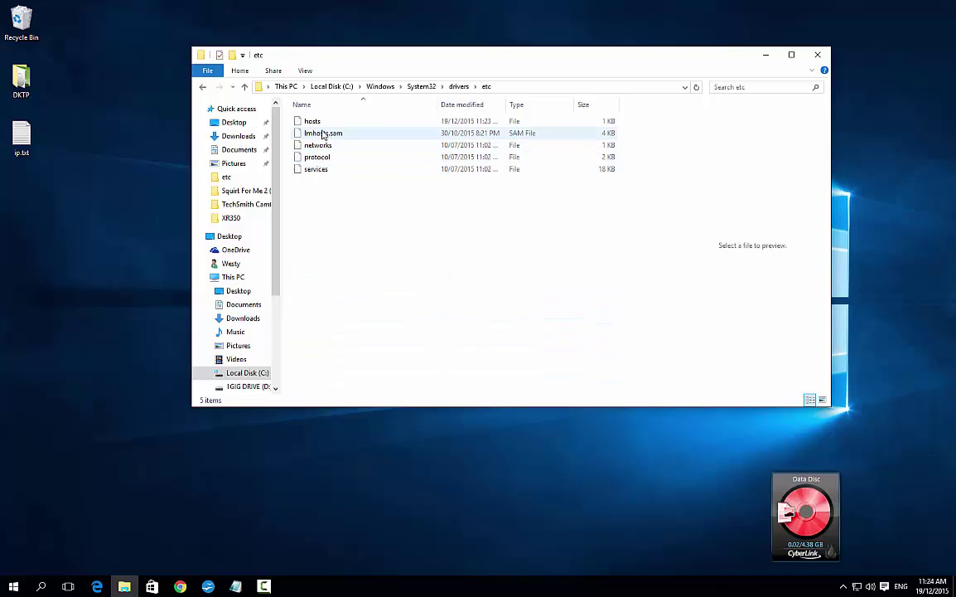
click(322, 123)
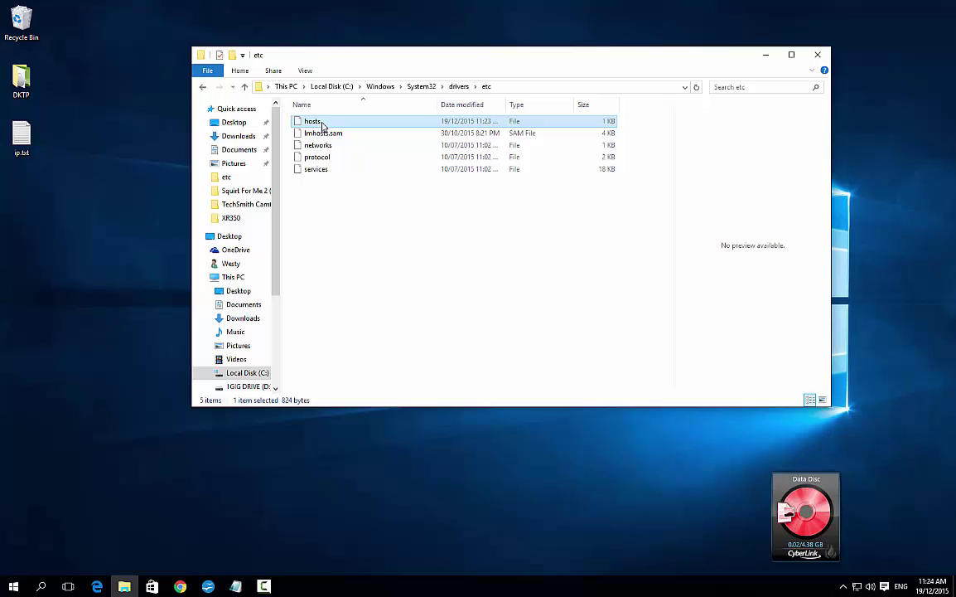
Copy the hosts file from etc and paste it onto the desktop.
right_click(323, 125)
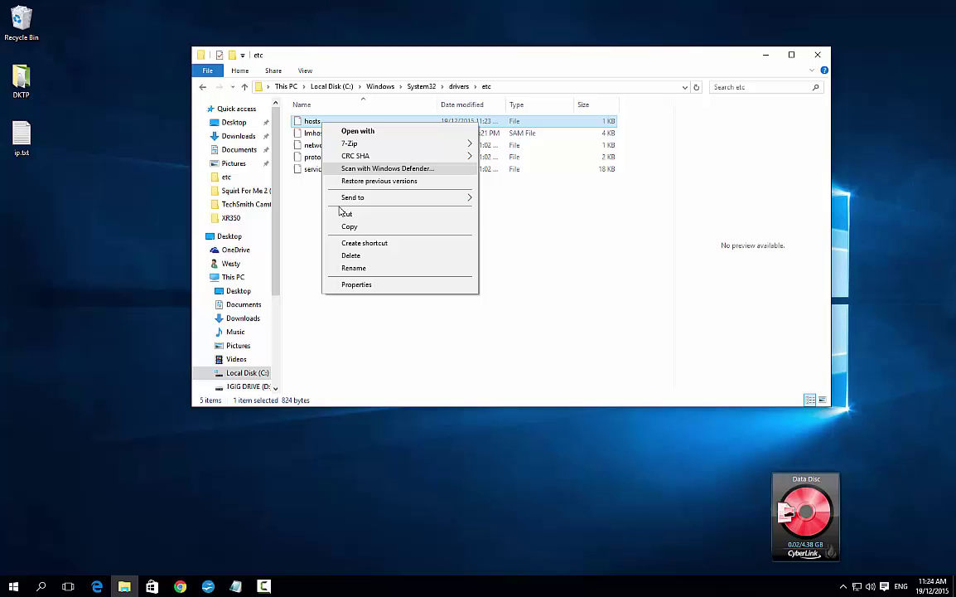
click(354, 230)
right_click(114, 241)
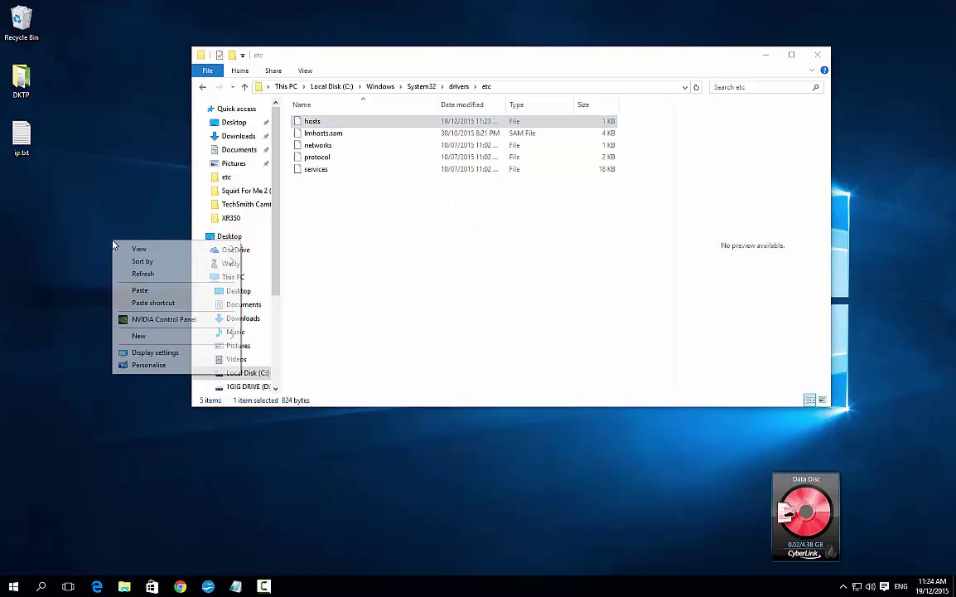
click(133, 291)
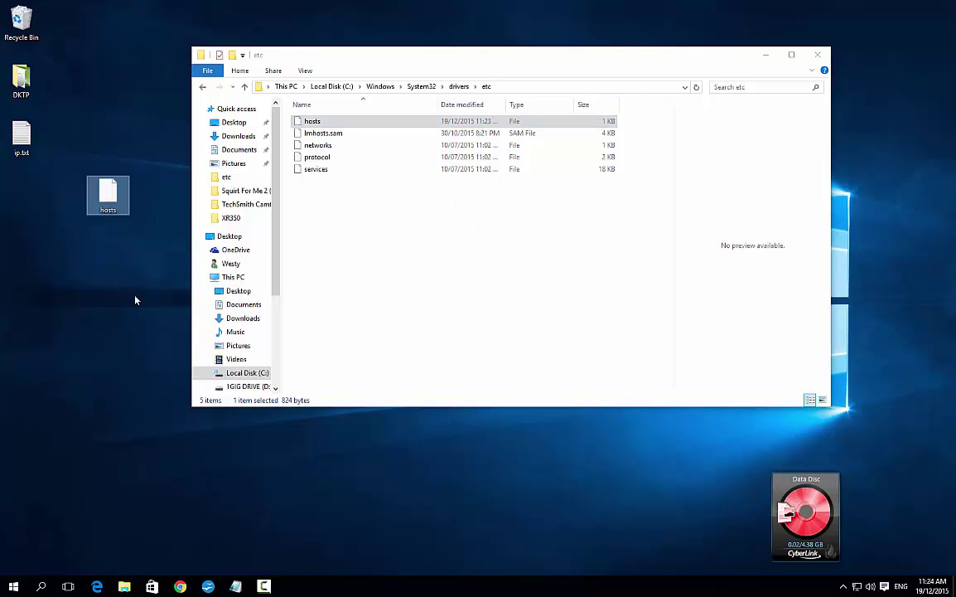
click(306, 72)
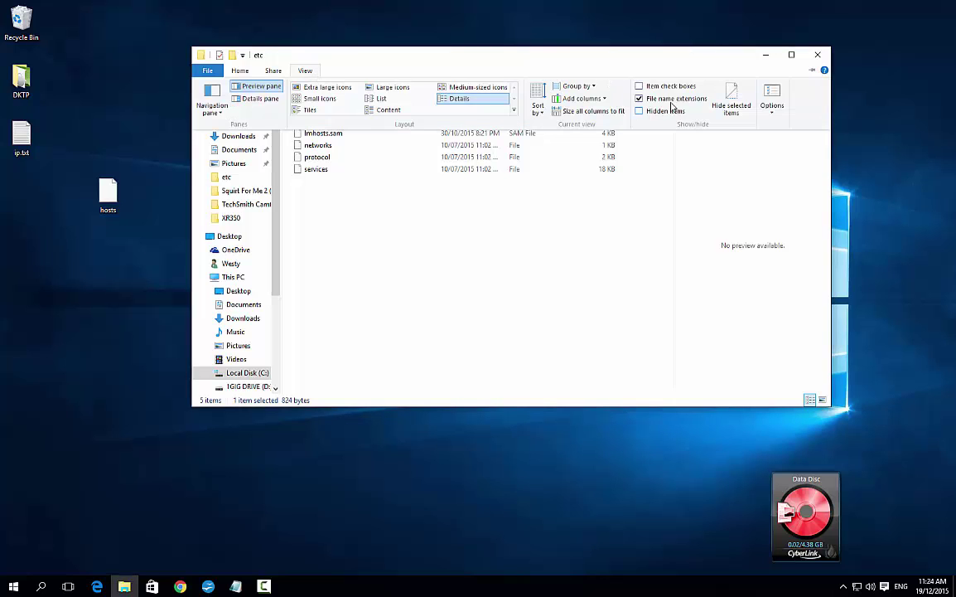
click(643, 100)
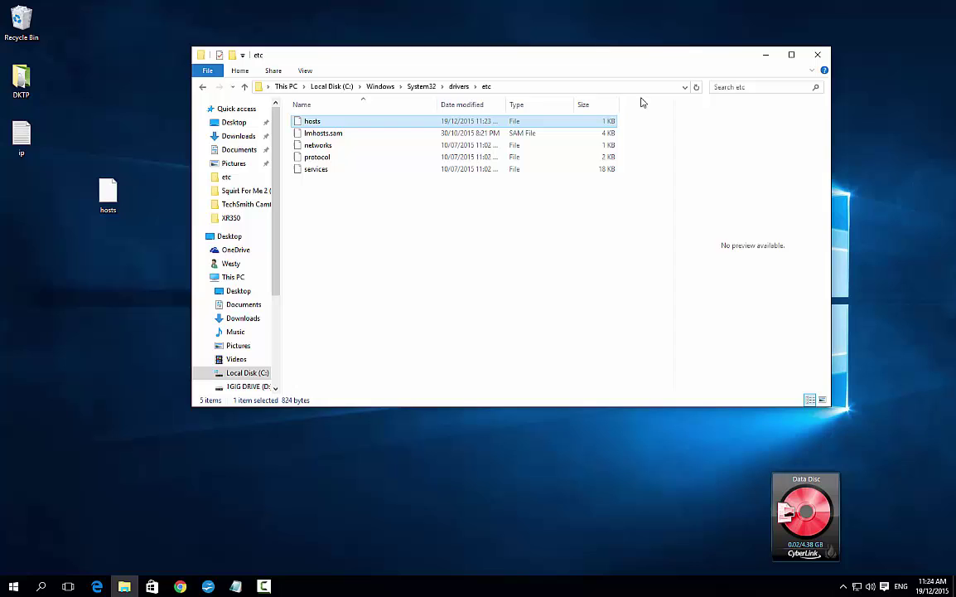
click(309, 71)
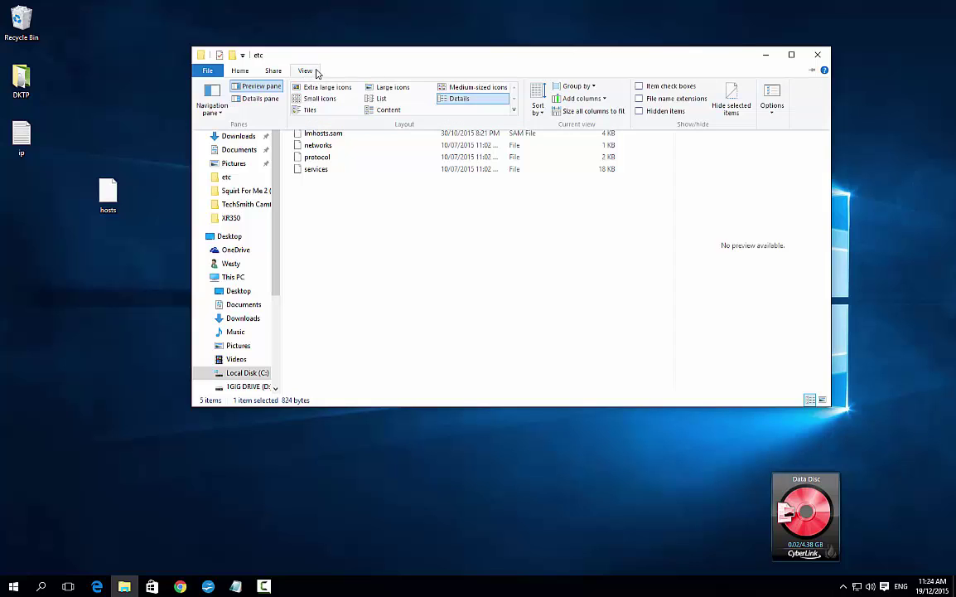
click(643, 99)
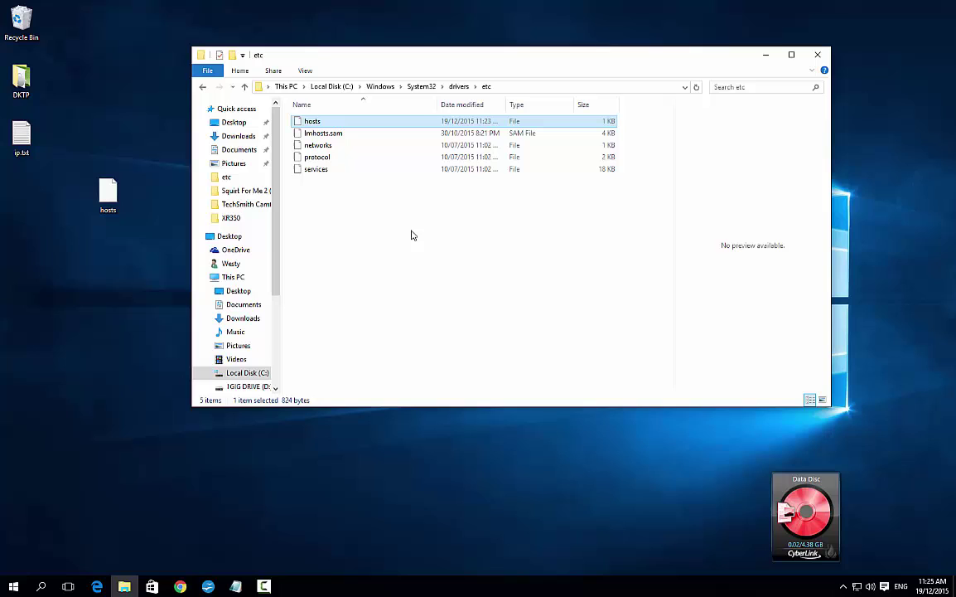
click(110, 206)
Select the desktop hosts copy and dismiss its context menu without choosing anything.
click(114, 197)
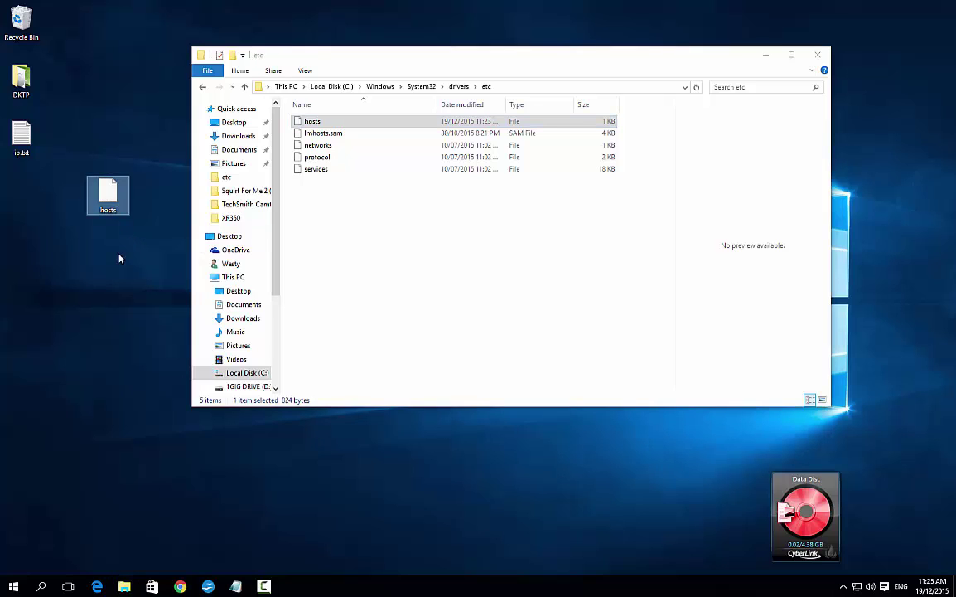
right_click(109, 198)
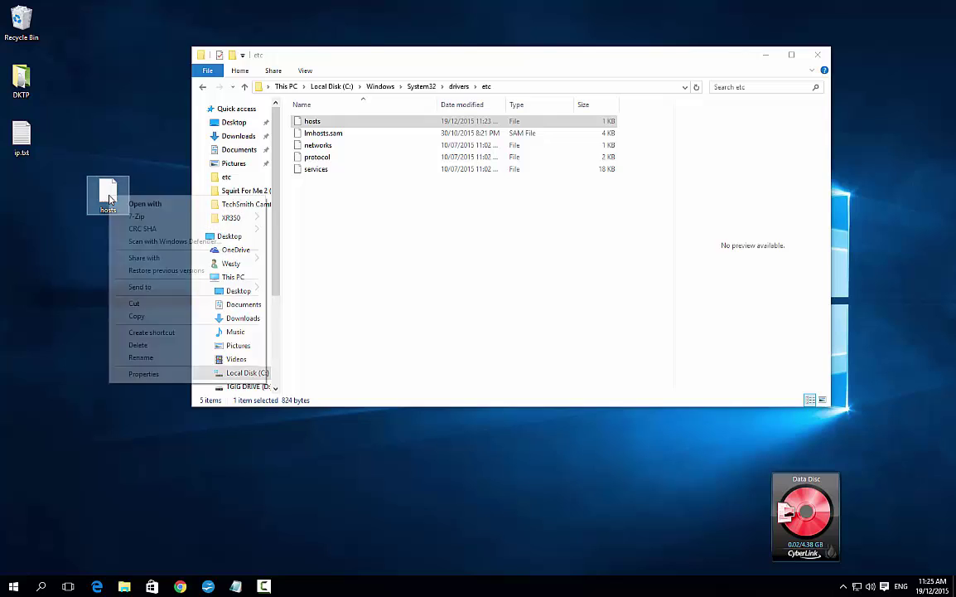
click(85, 241)
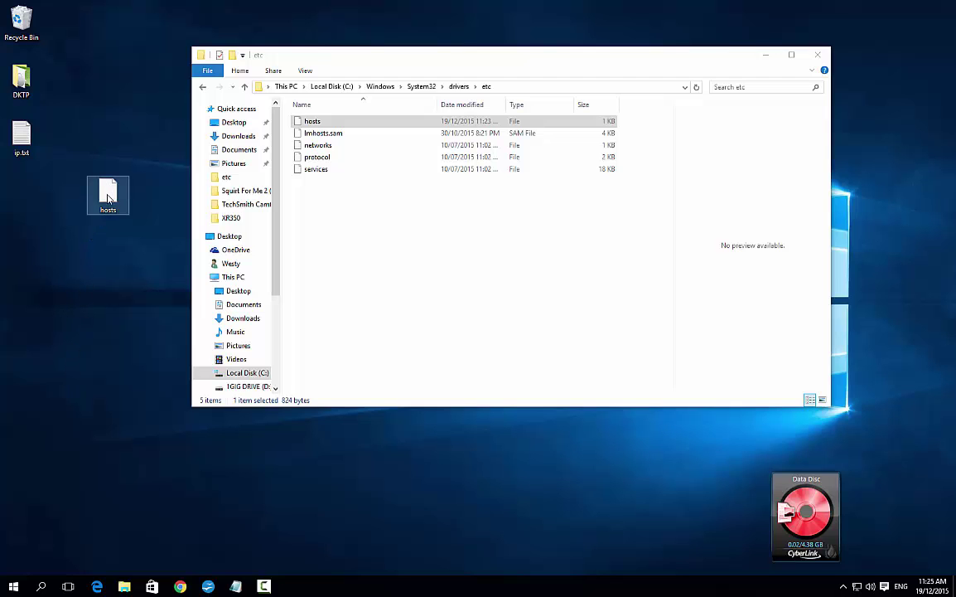
Search 'note' in the Start menu and run Notepad as administrator.
click(14, 586)
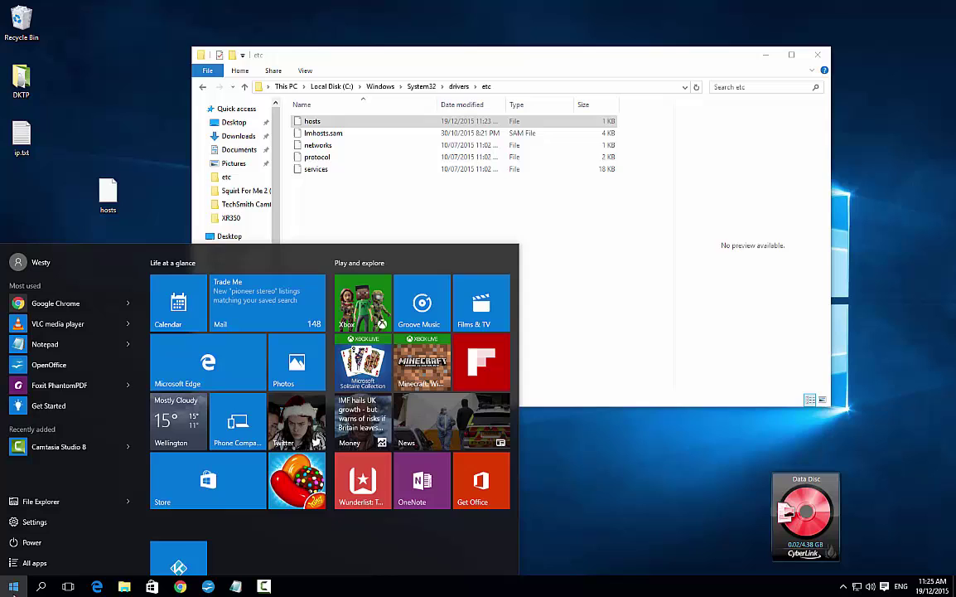
text(note)
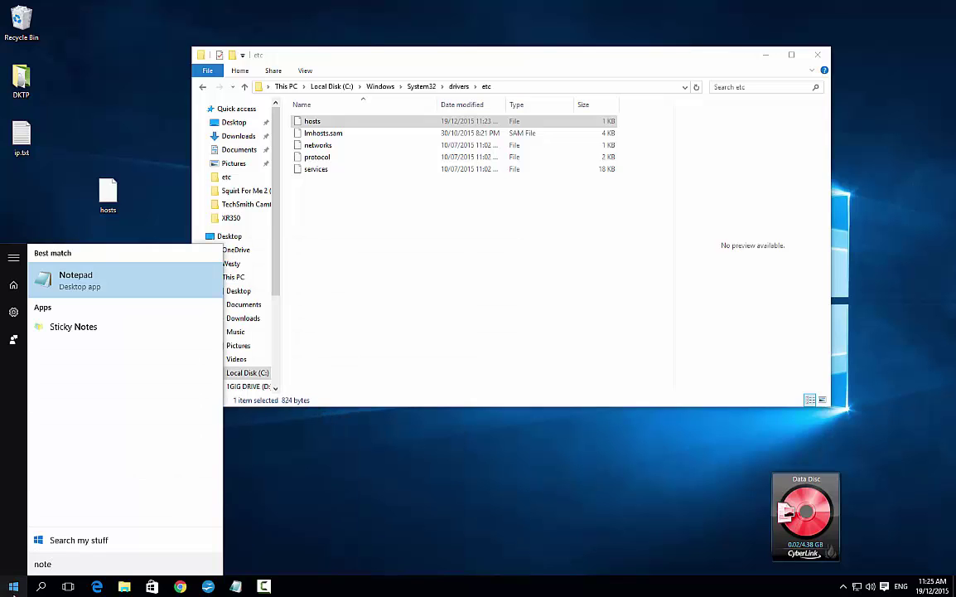
right_click(88, 287)
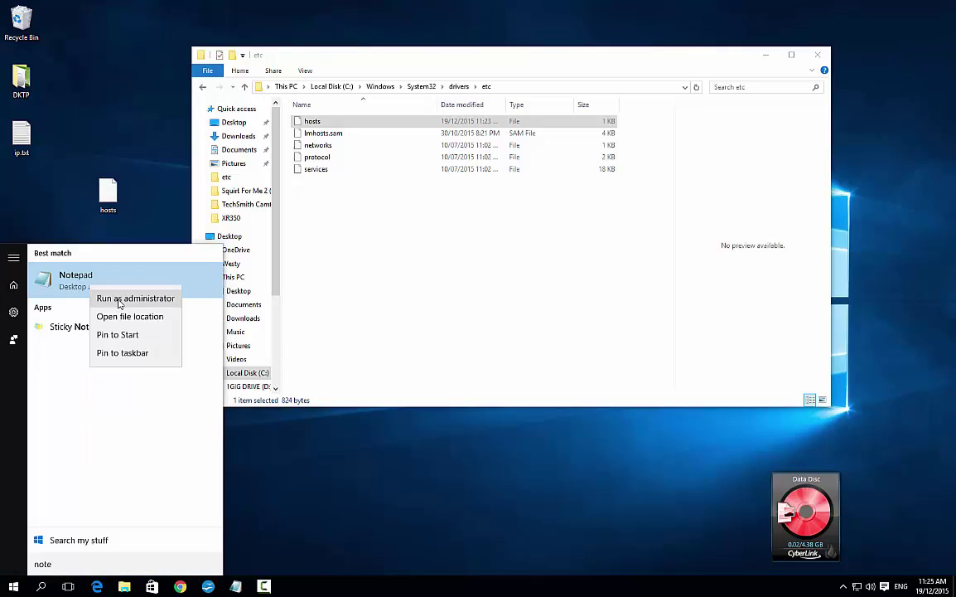
click(118, 300)
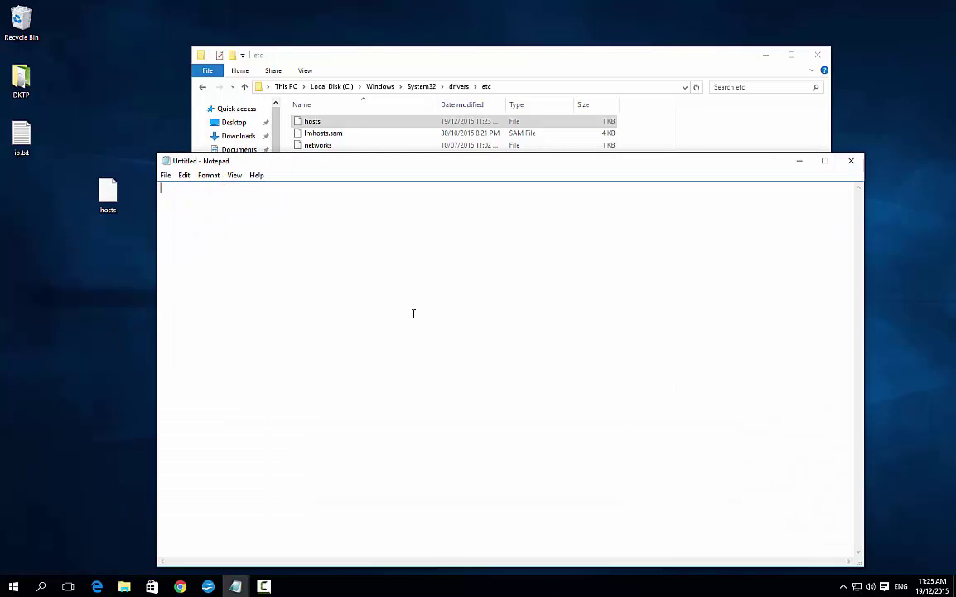
Open the desktop hosts file in Notepad, with the file filter set to All Files (*.*).
click(166, 175)
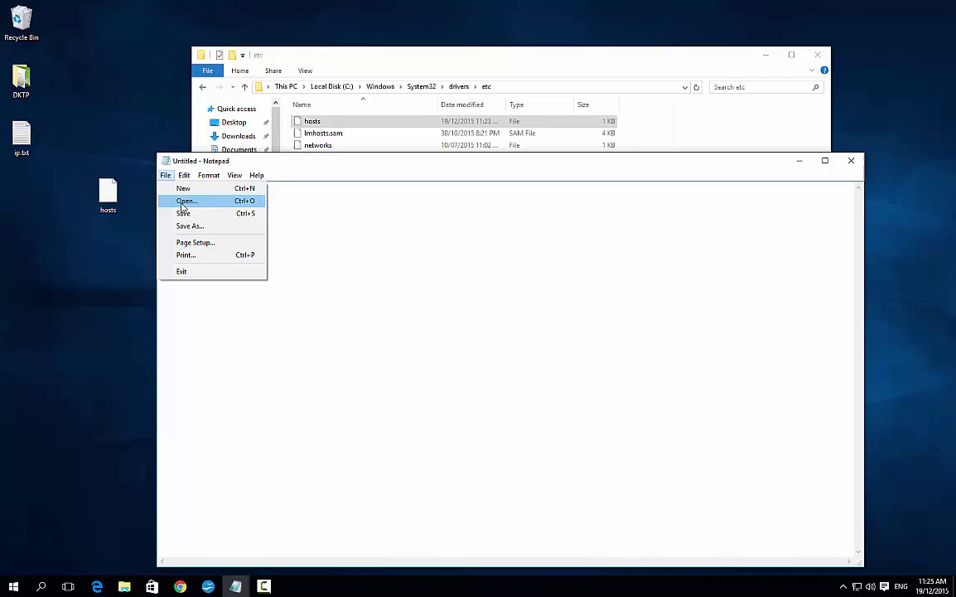
click(185, 201)
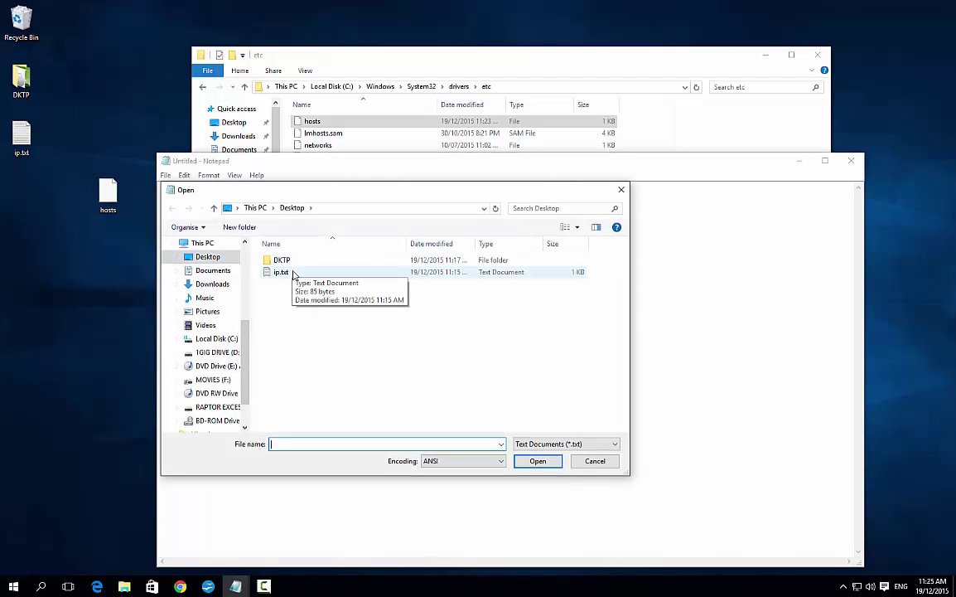
click(617, 445)
click(539, 463)
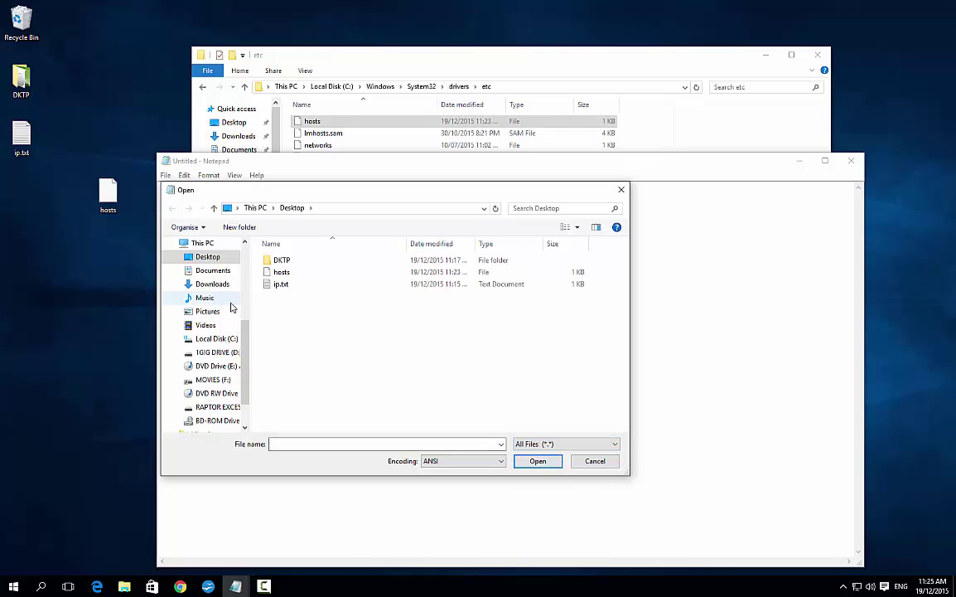
double_click(282, 273)
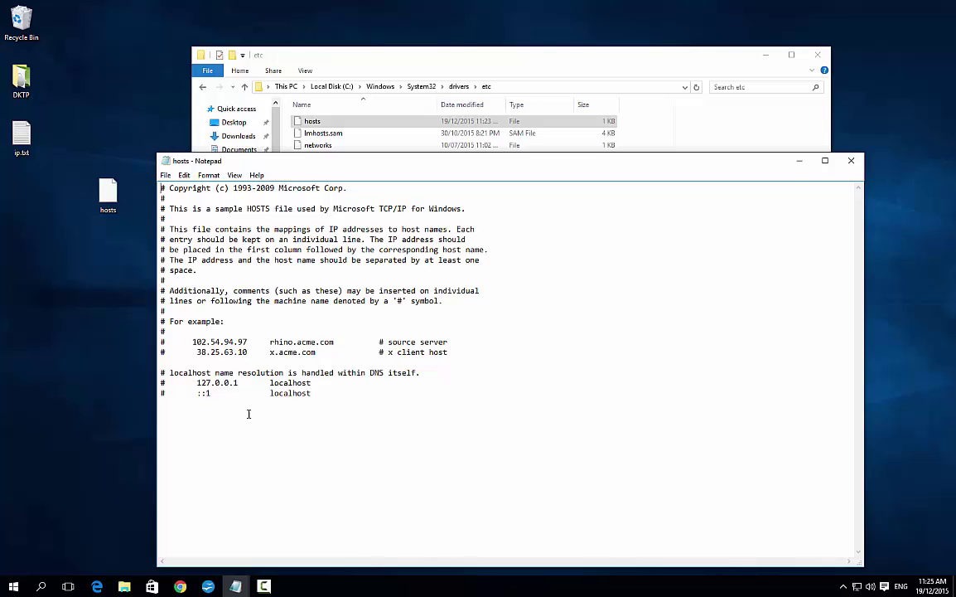
Paste the two 127.0.0.1 techsmith lines from ip.txt below localhost and save hosts.
drag(22, 134, 110, 189)
key(ctrl+c)
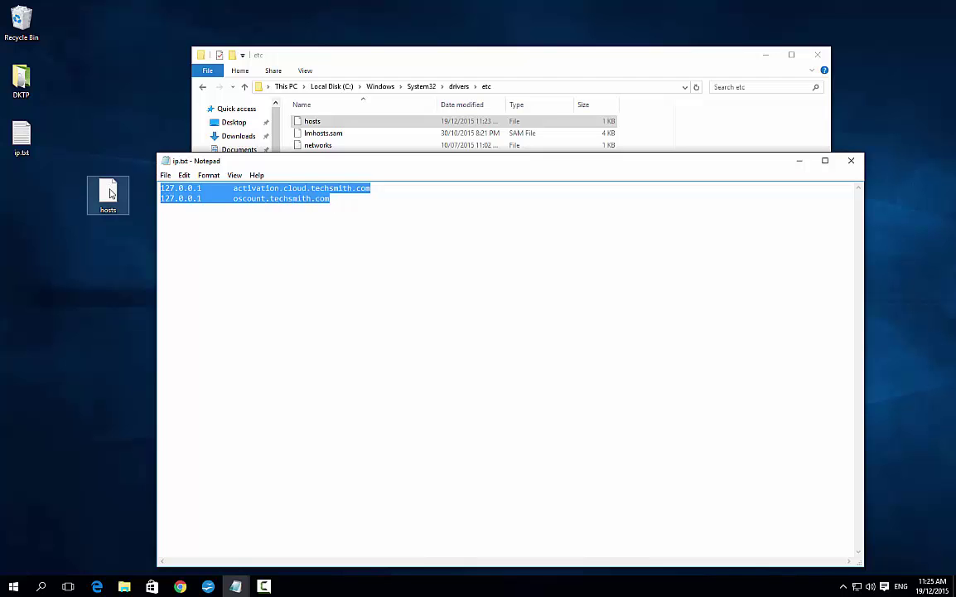
click(850, 161)
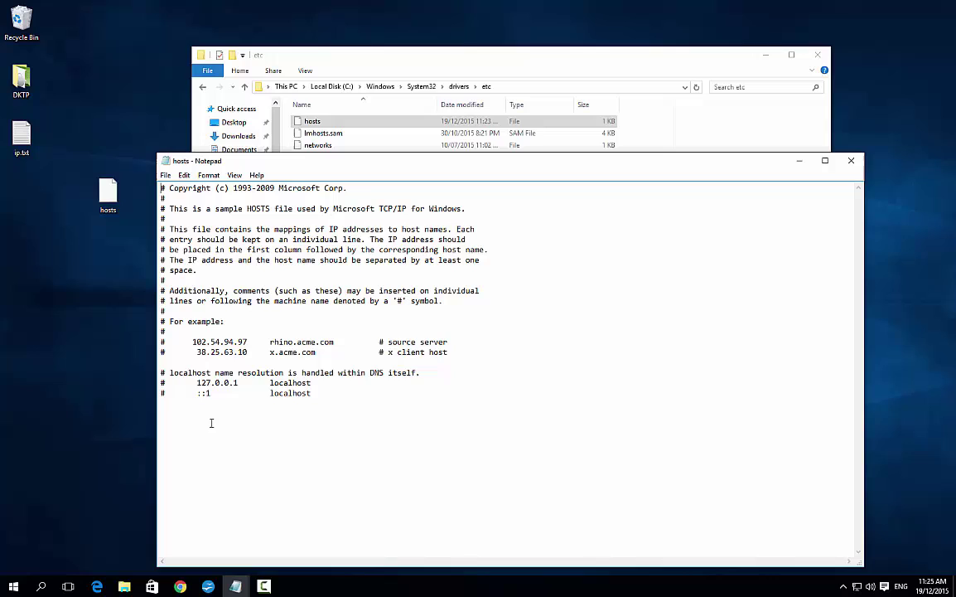
key(ctrl+v)
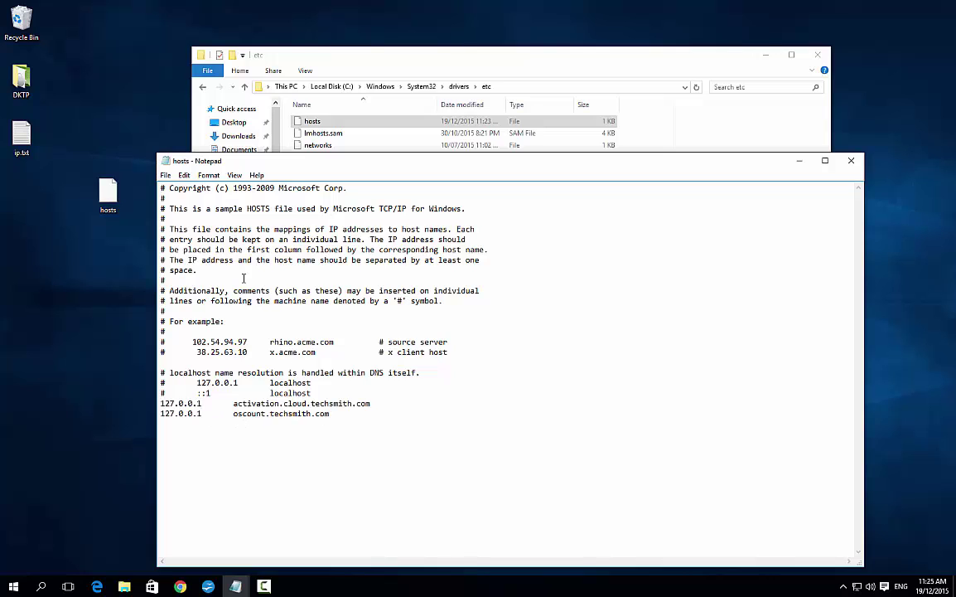
click(166, 175)
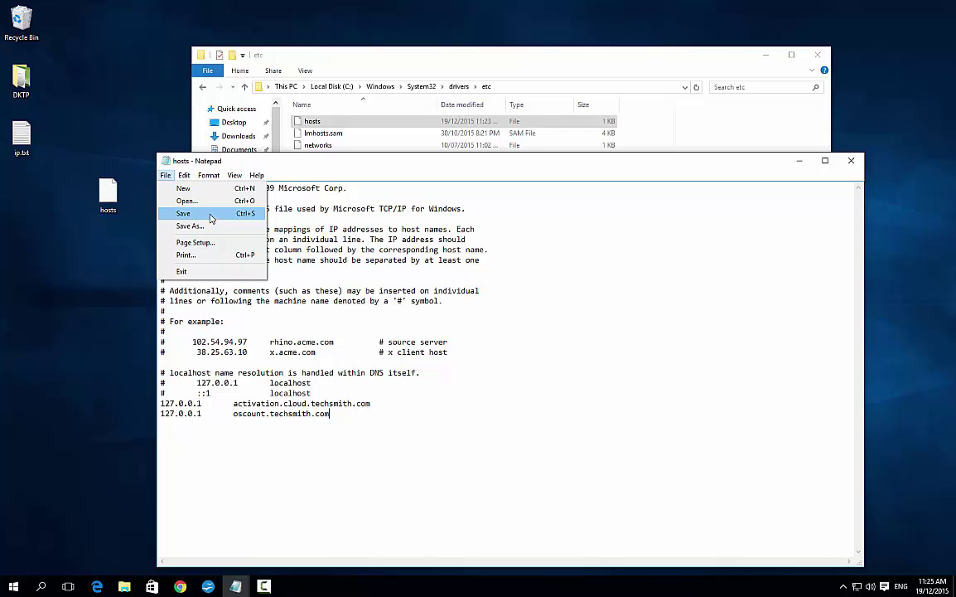
click(211, 217)
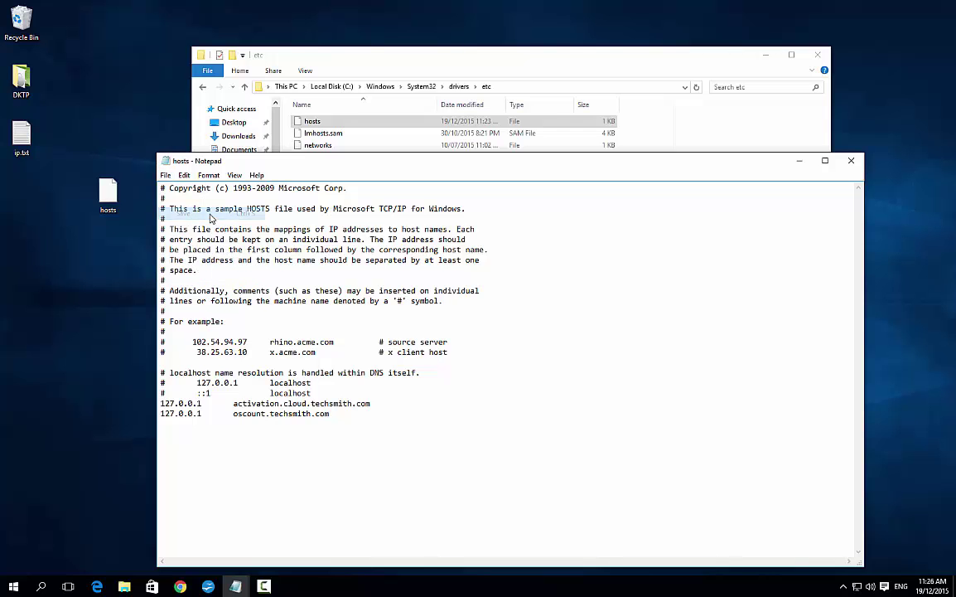
Close Notepad and rename the original etc hosts file to hosts1, granting administrator permission.
click(852, 162)
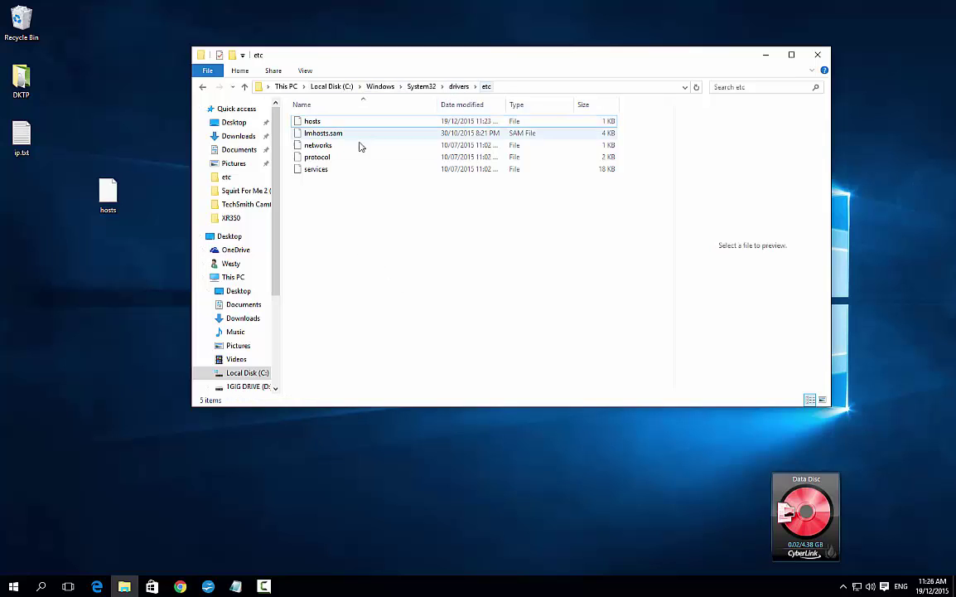
click(338, 125)
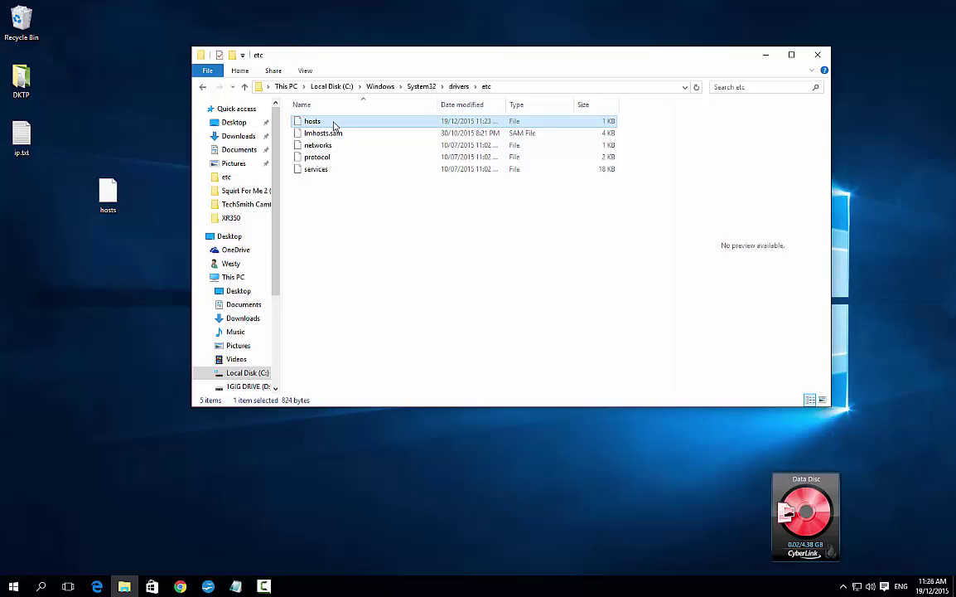
click(333, 123)
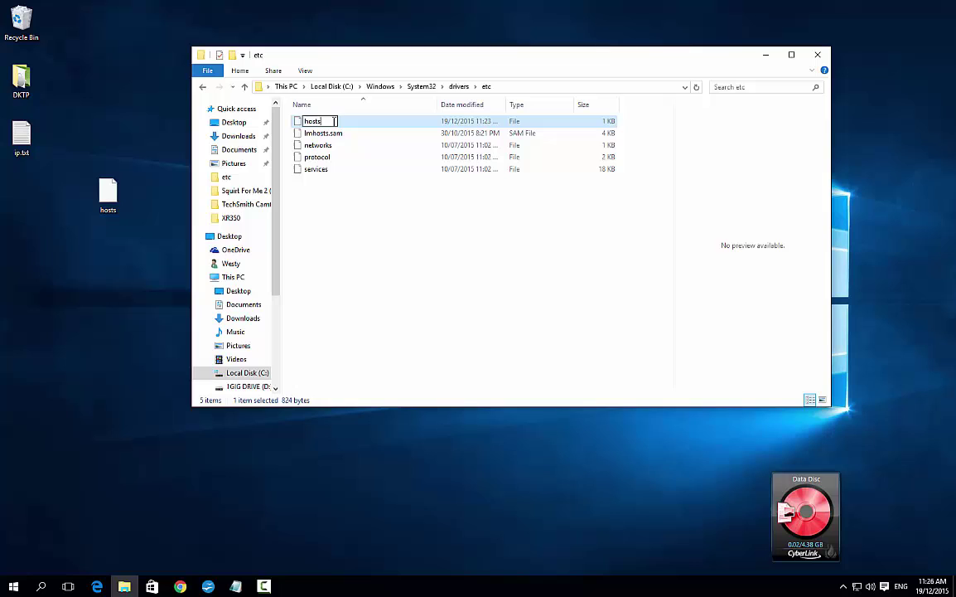
text(1)
key(Return)
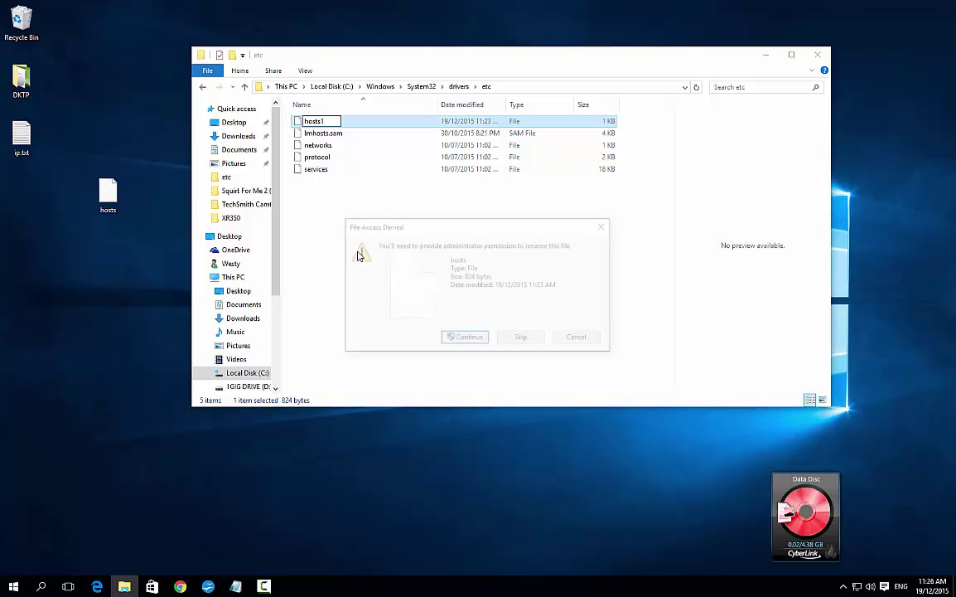
click(467, 339)
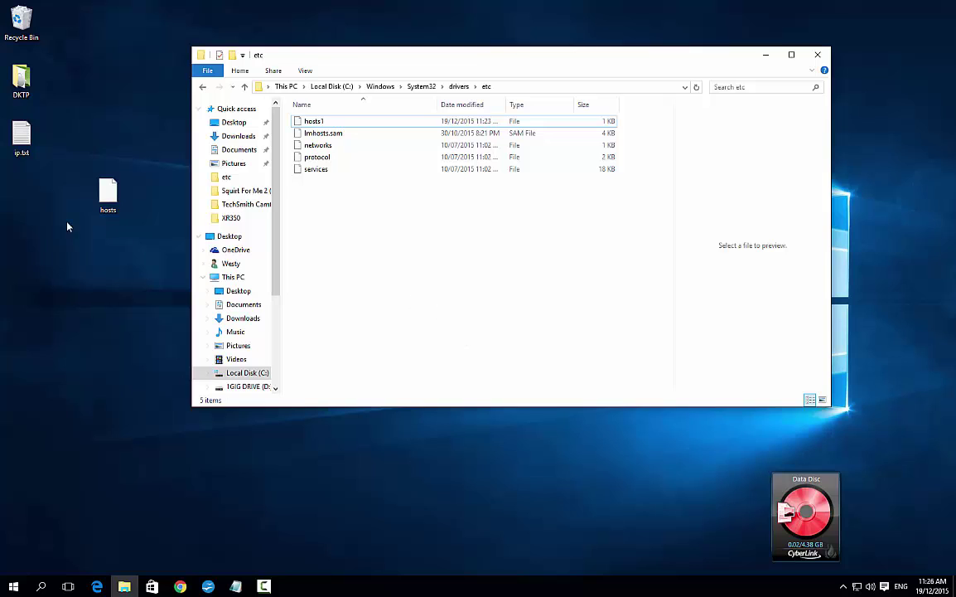
Move the edited hosts file from the desktop into the etc folder with administrator permission.
click(111, 192)
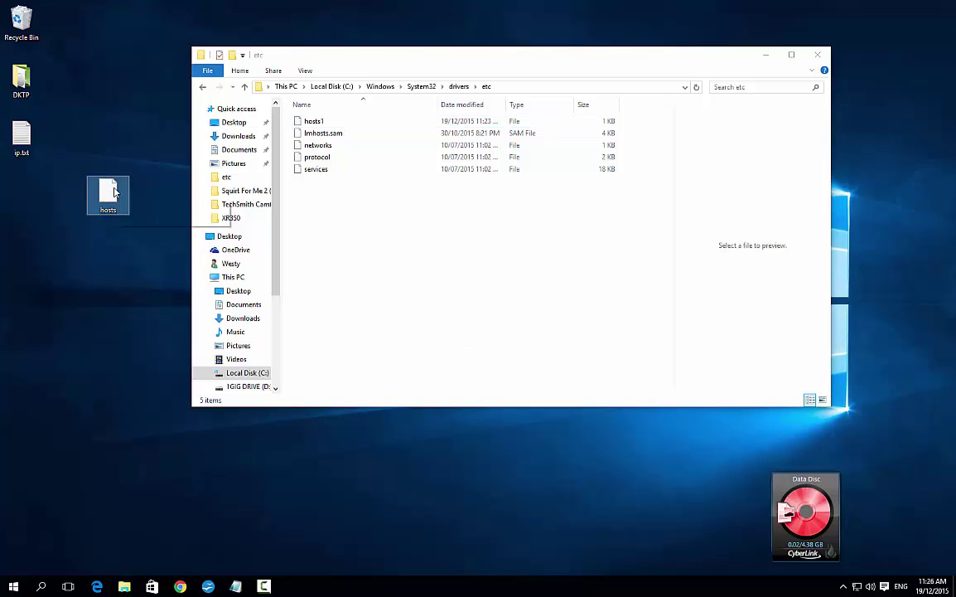
click(330, 212)
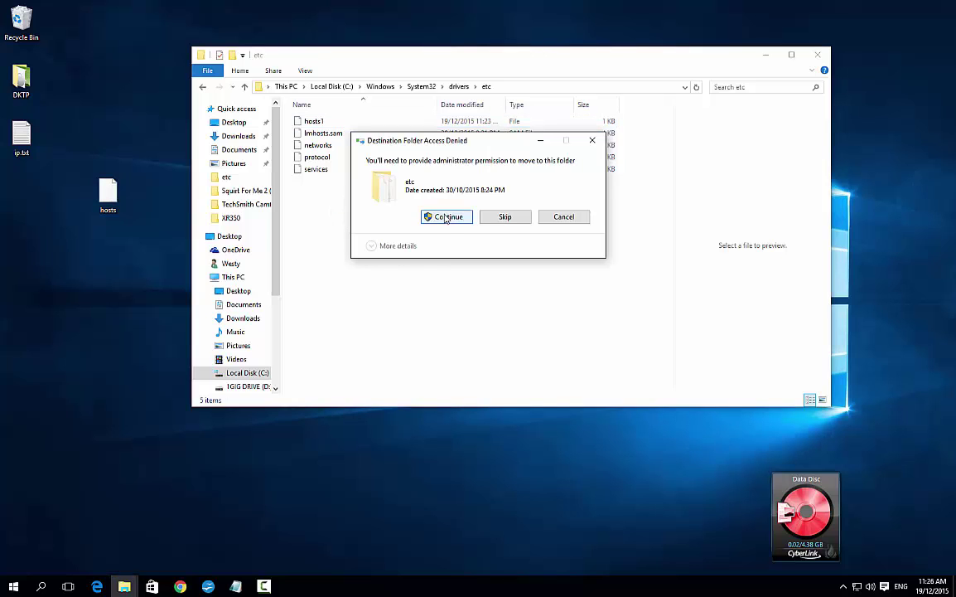
click(446, 217)
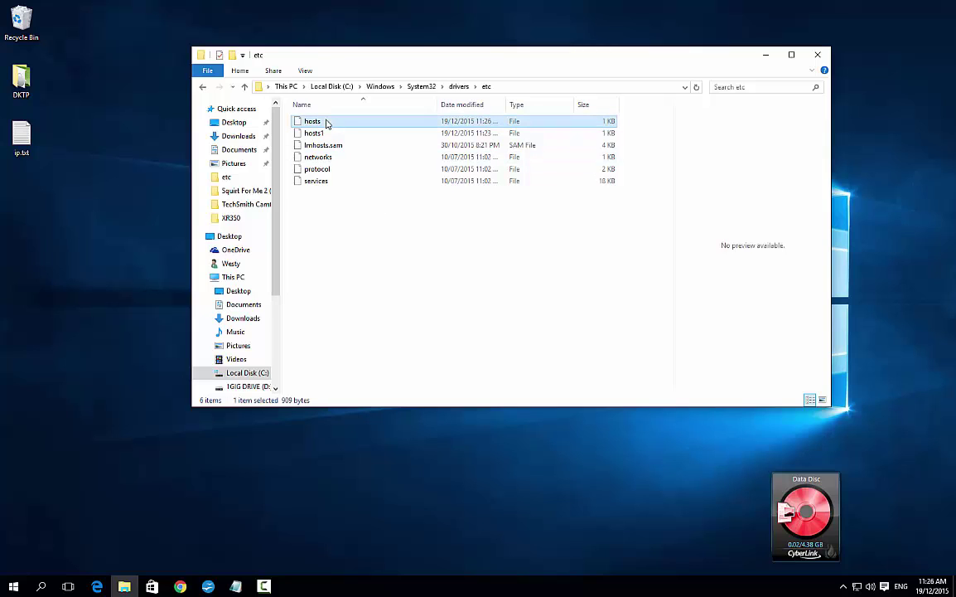
Rename the moved file to hosts.txt.
click(325, 122)
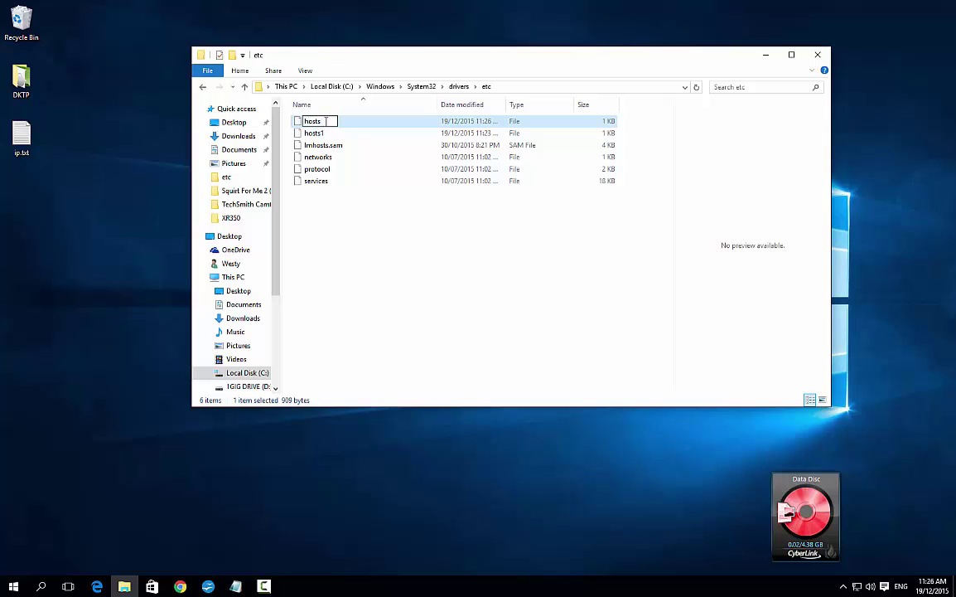
text(.txt)
key(Return)
Approve the hosts.txt rename, then rename it to hosts without an extension.
click(469, 339)
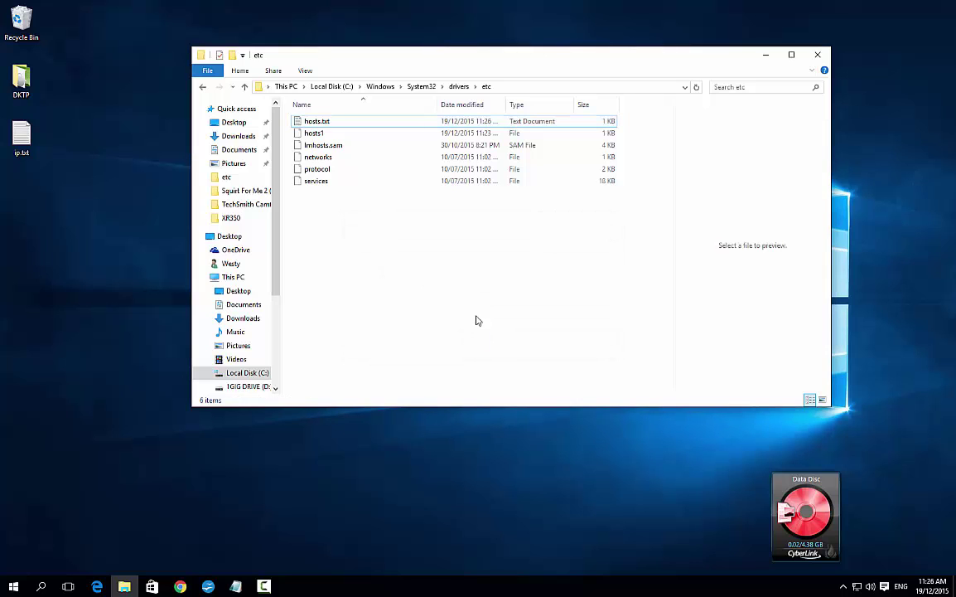
click(330, 123)
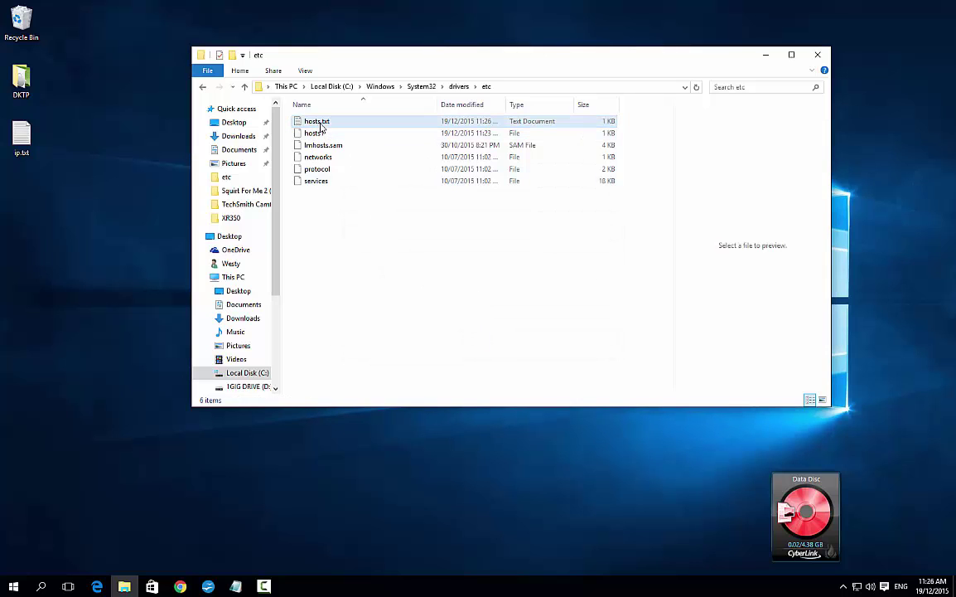
click(336, 124)
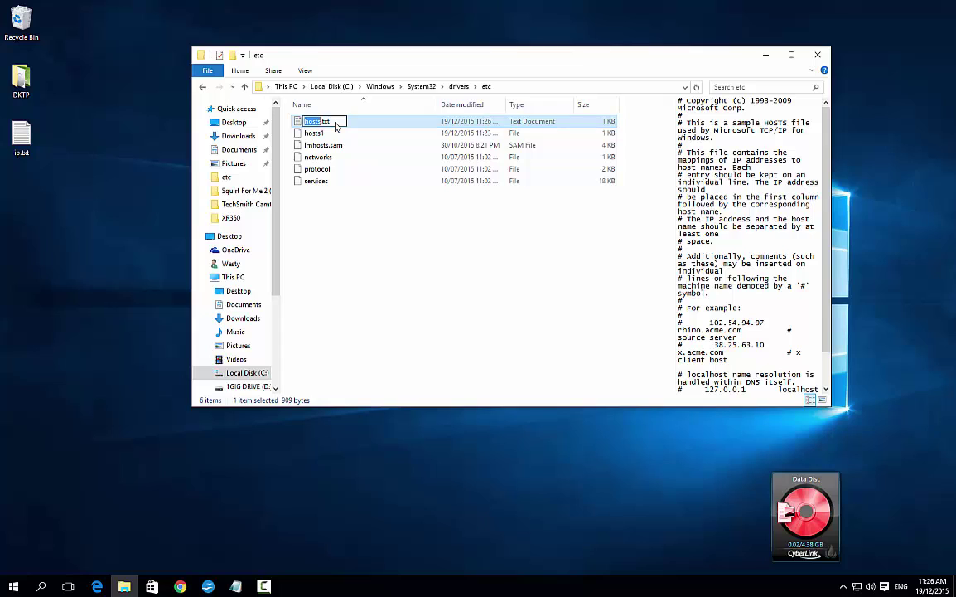
click(336, 121)
key(BackSpace)
key(BackSpace)
key(BackSpace)
click(346, 227)
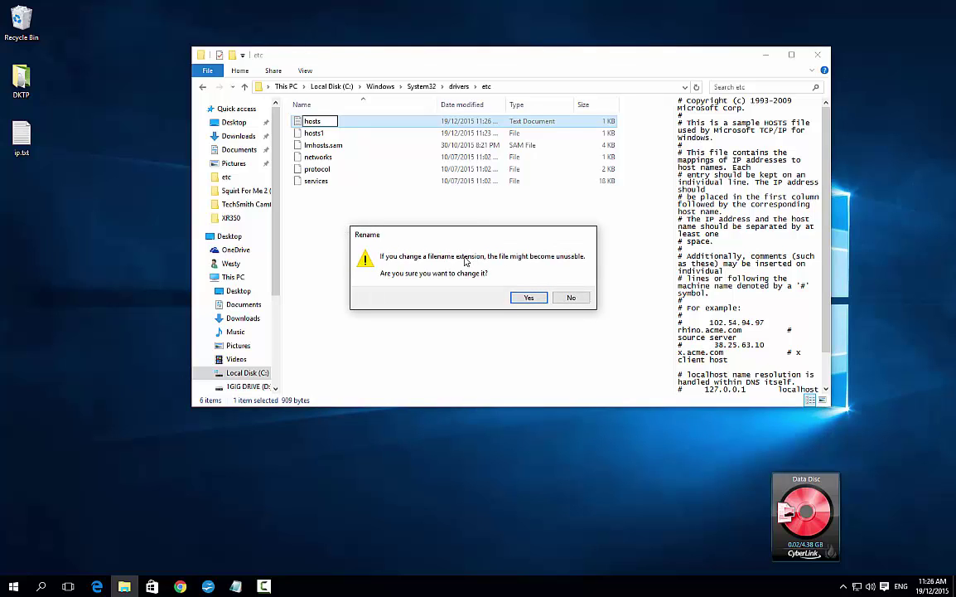
click(525, 297)
click(447, 338)
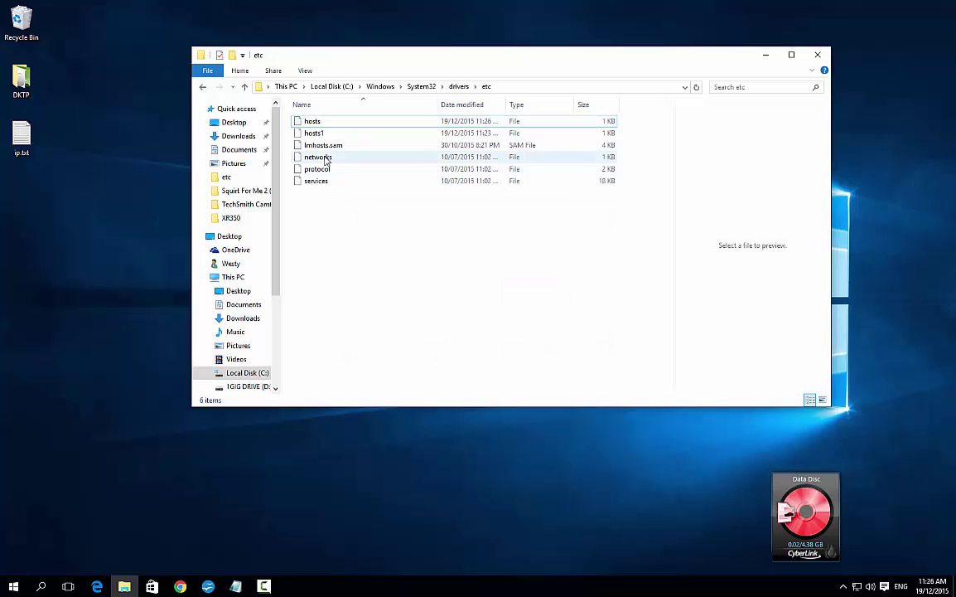
Delete the old hosts1 file and close the etc window.
click(326, 137)
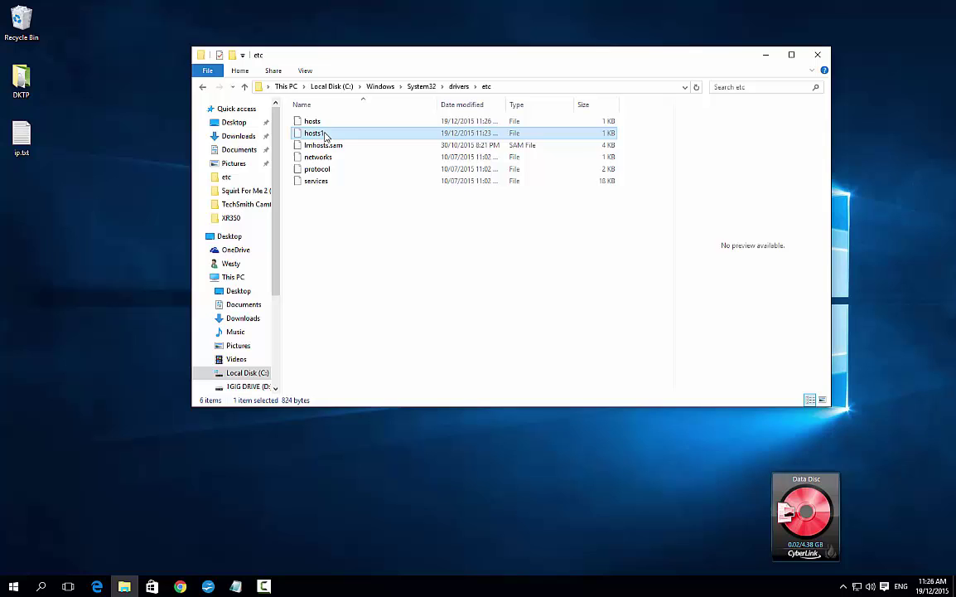
key(Delete)
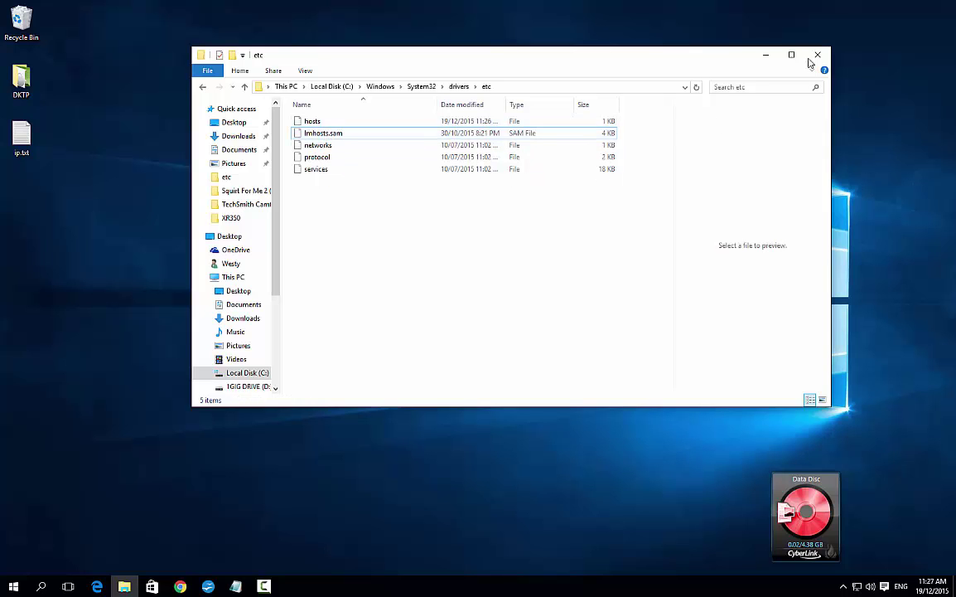
click(818, 55)
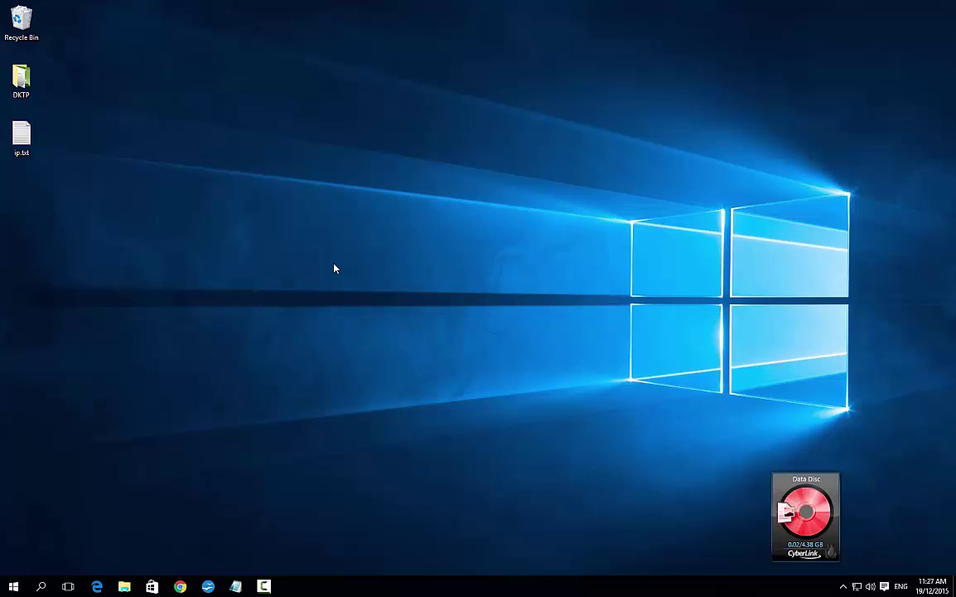